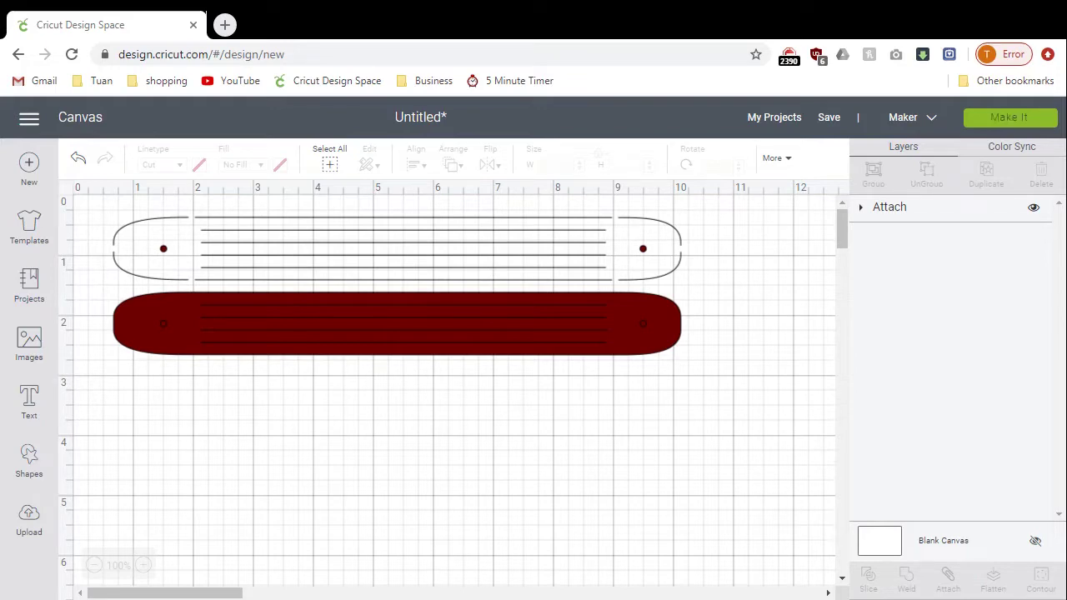
# Step: Place the strap design on one 12" x 12" mat and continue past the mat preview
pyautogui.click(986, 119)
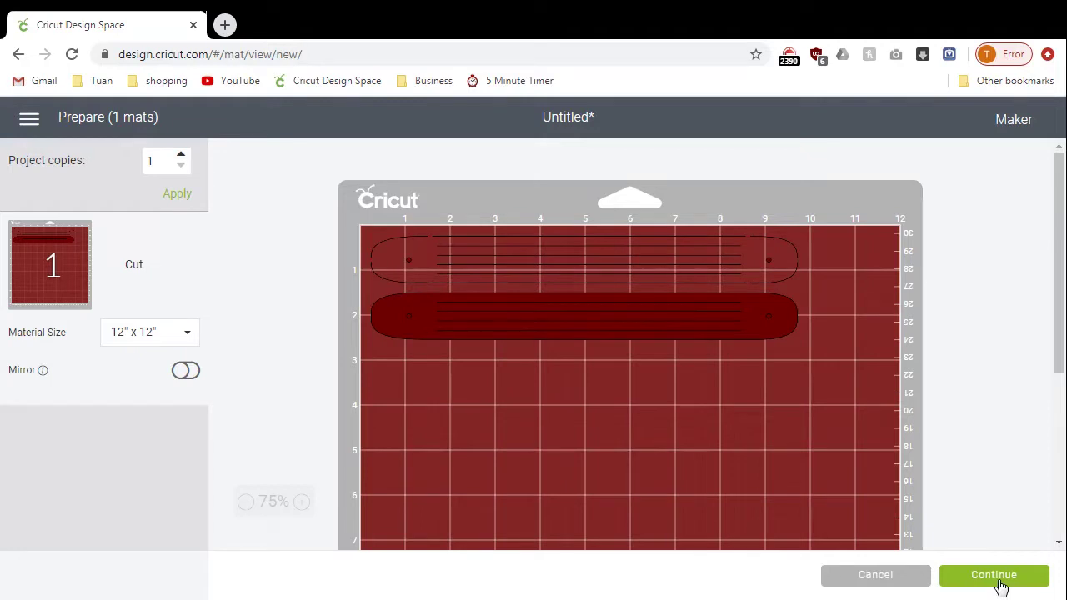
pyautogui.click(995, 575)
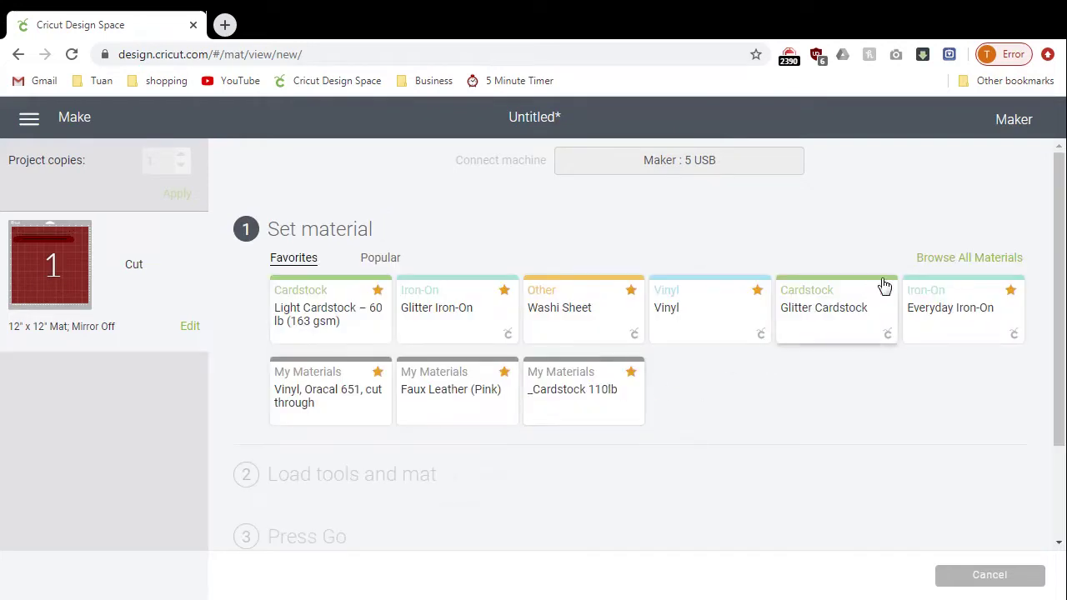
# Step: Choose Metallic Leather from the full materials list and confirm it
pyautogui.click(939, 261)
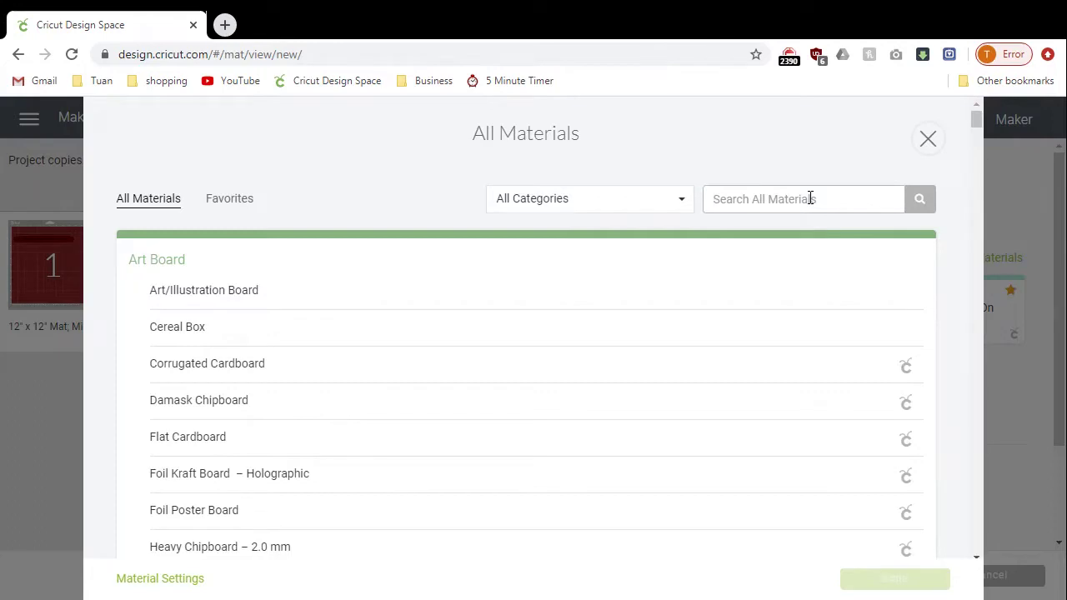
pyautogui.write('leather')
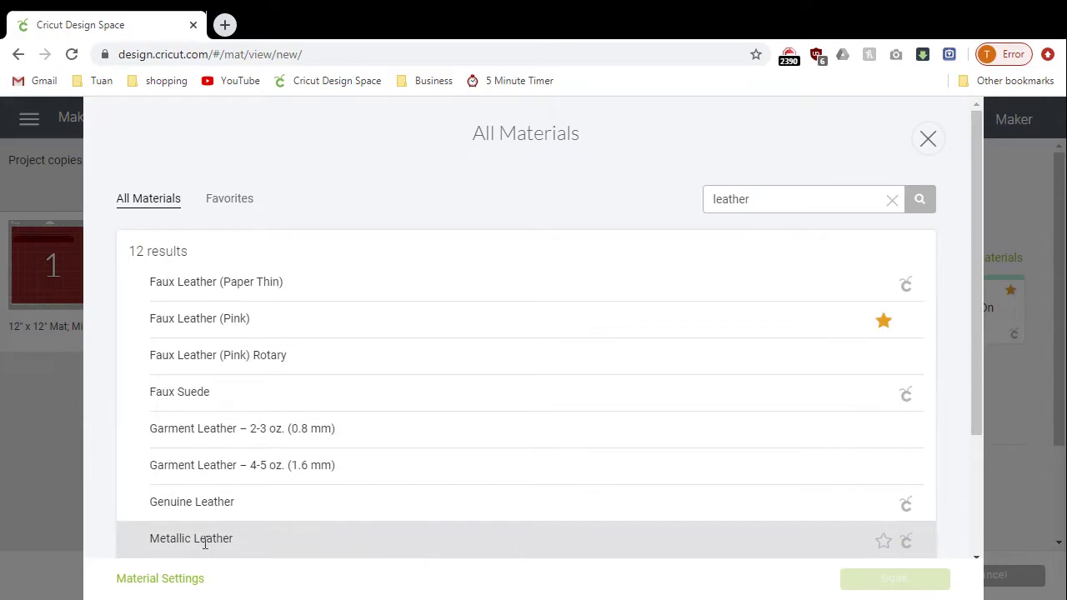
pyautogui.click(530, 537)
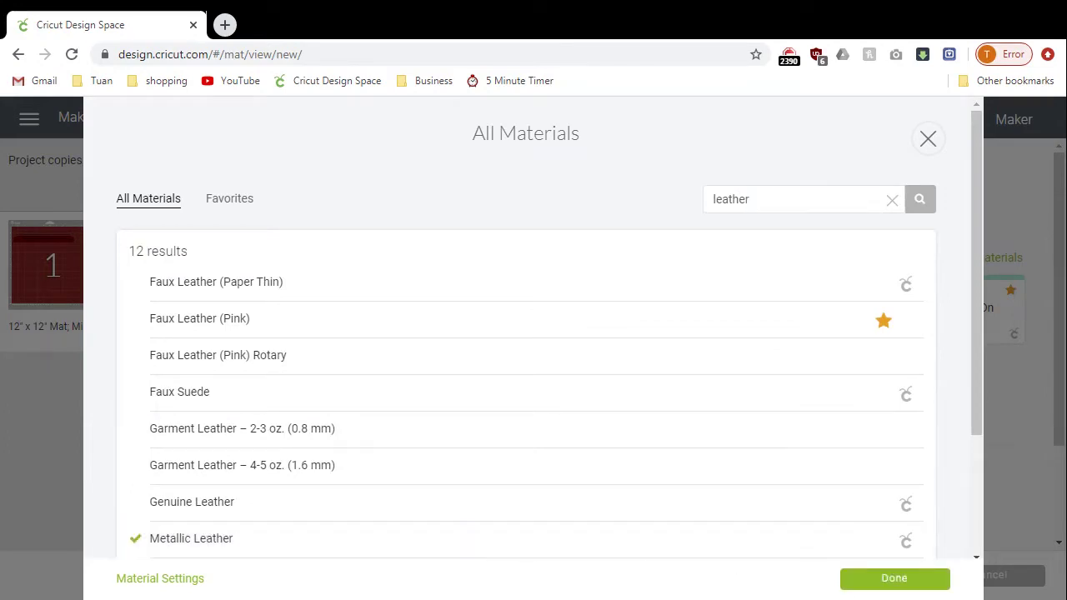
pyautogui.click(893, 578)
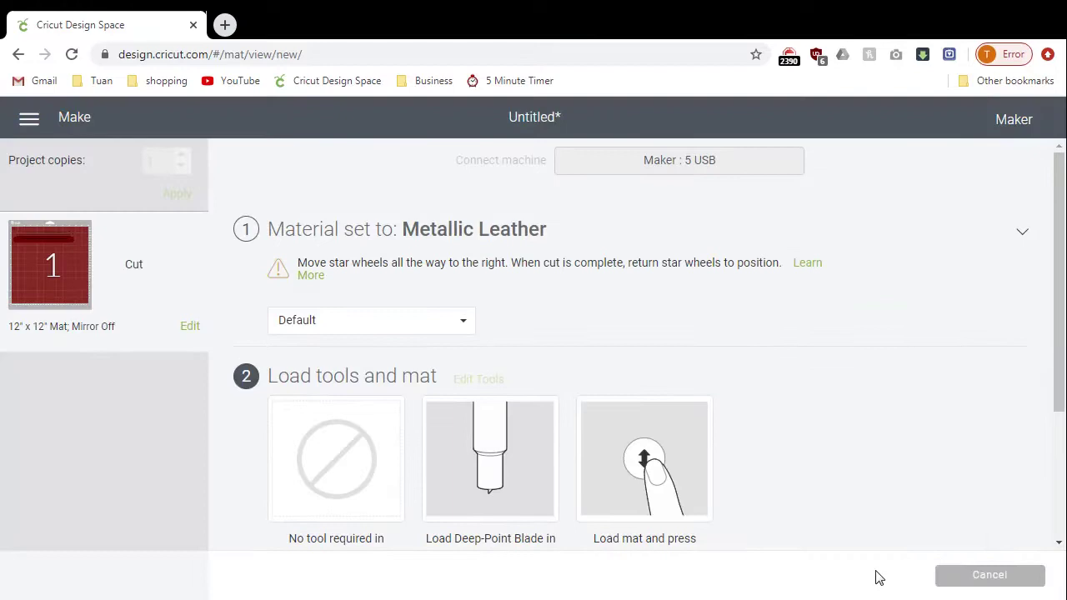